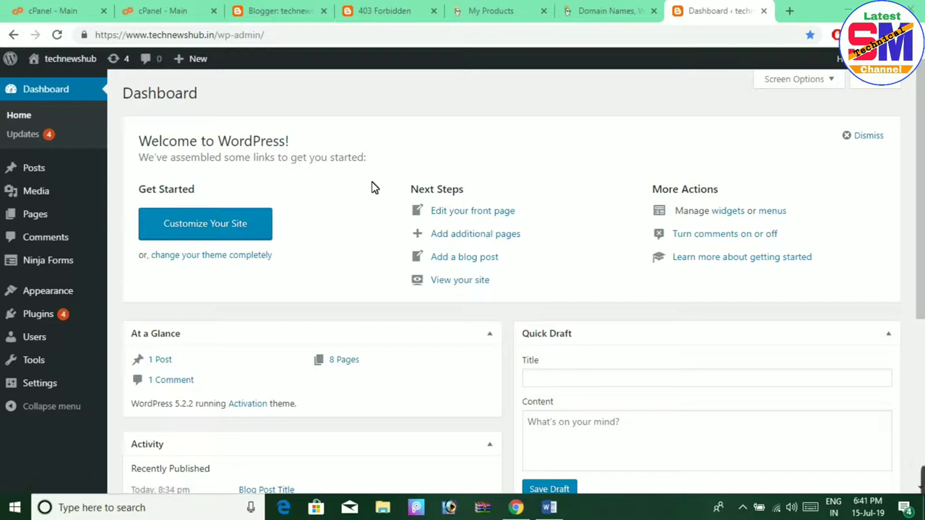
Look through the admin sections, from Updates, Posts and Media down to Appearance, Plugins, Users, Tools and Settings
{"action": "left_click", "coordinate": [19, 118]}
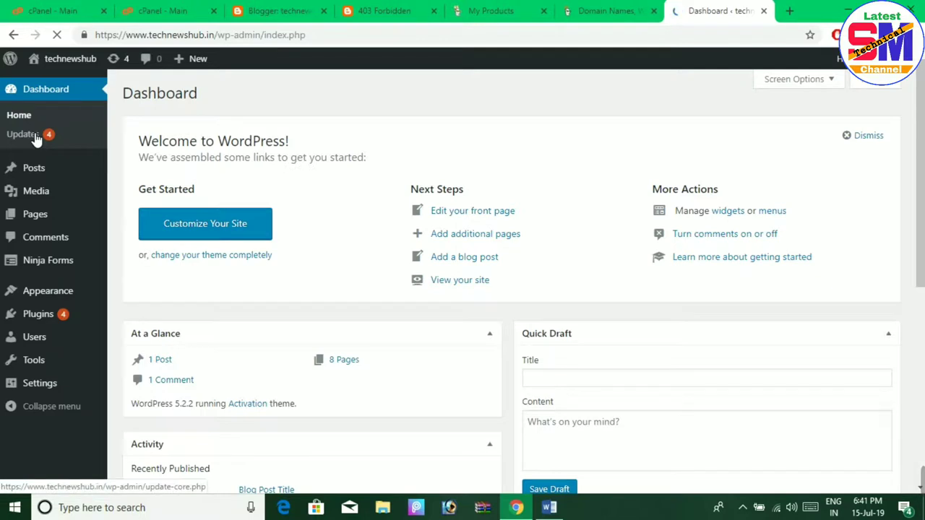
{"action": "left_click", "coordinate": [39, 138]}
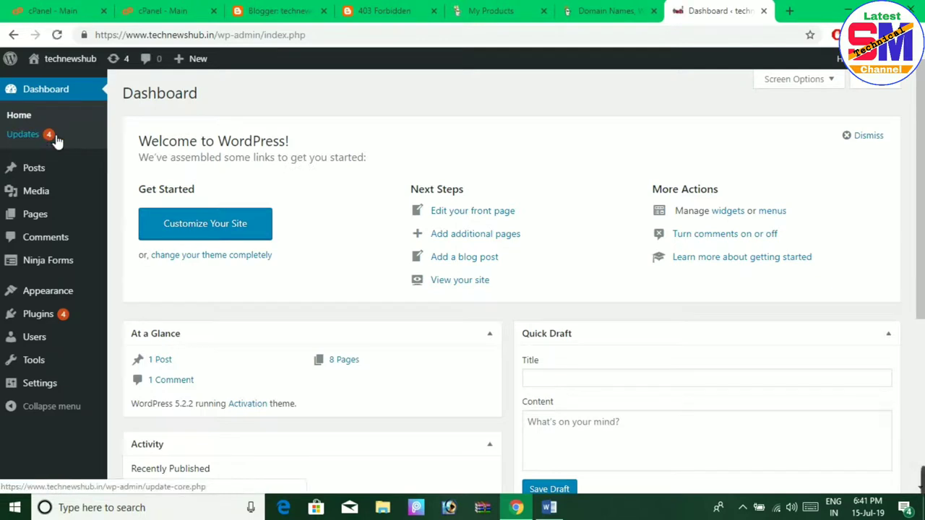
{"action": "mouse_move", "coordinate": [41, 181]}
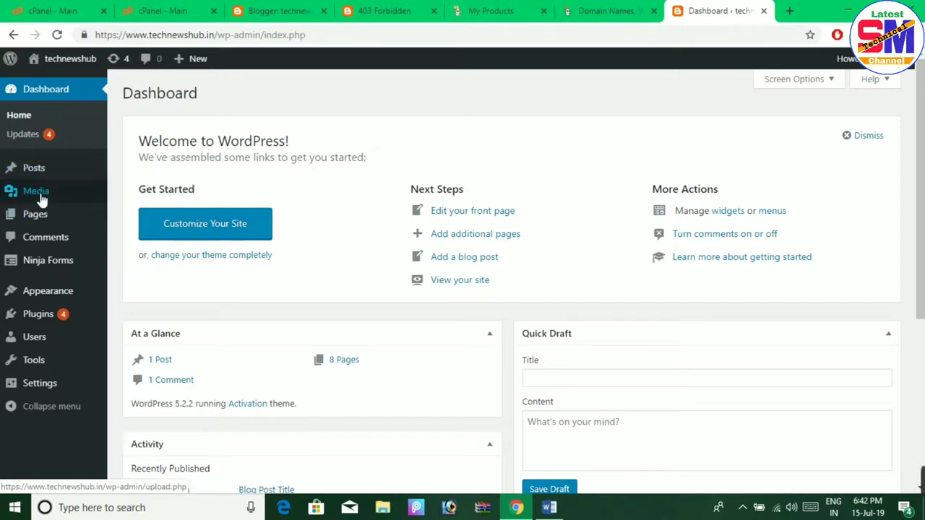
{"action": "mouse_move", "coordinate": [14, 200]}
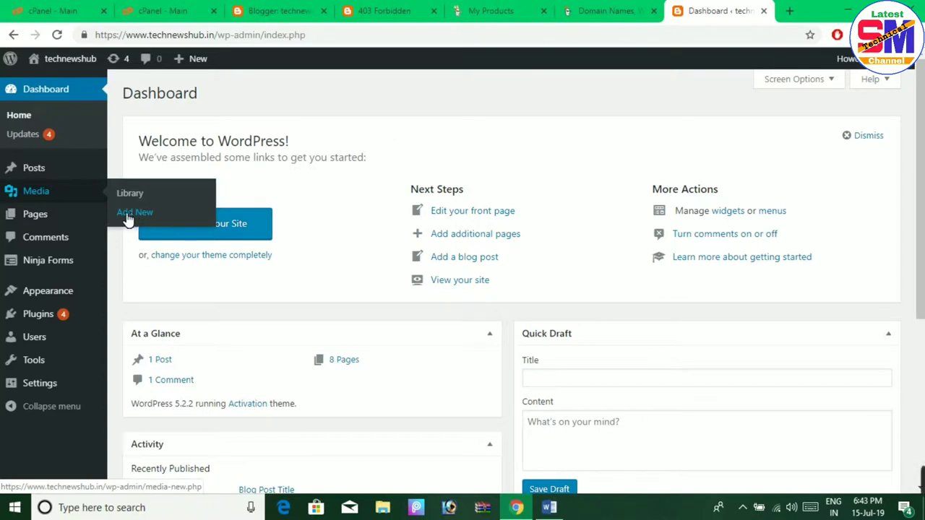
{"action": "mouse_move", "coordinate": [56, 227]}
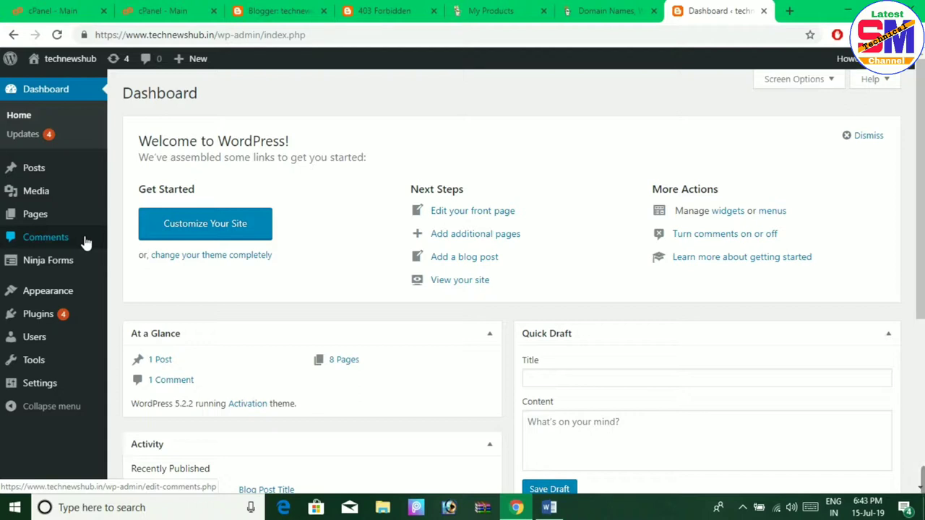
{"action": "mouse_move", "coordinate": [78, 265]}
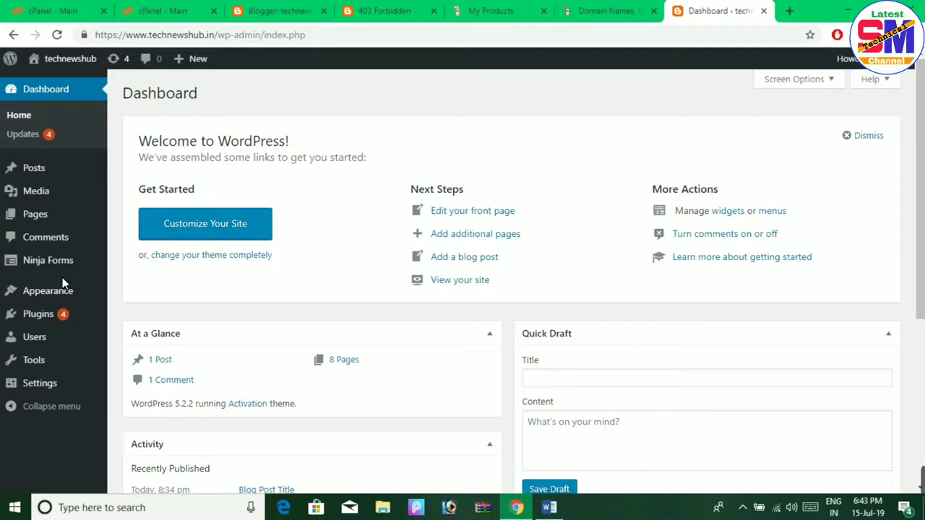
{"action": "mouse_move", "coordinate": [59, 299]}
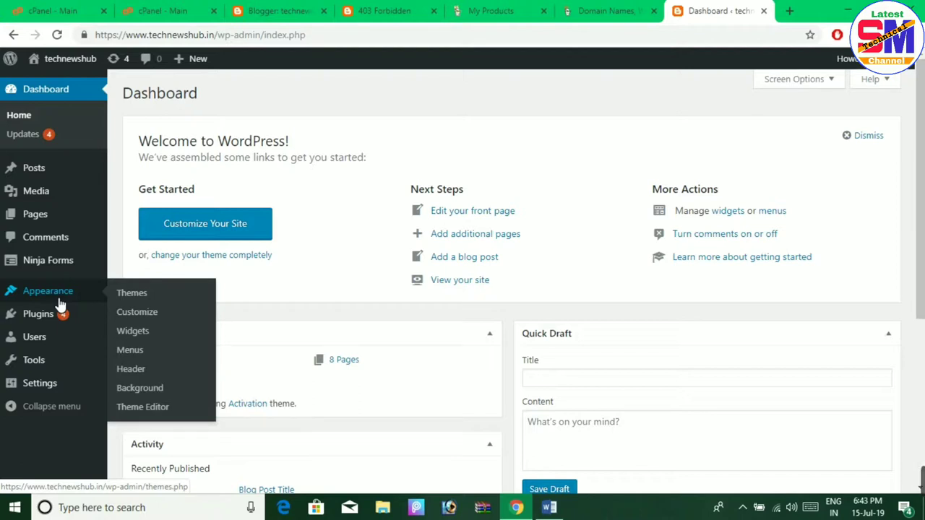
{"action": "mouse_move", "coordinate": [64, 320]}
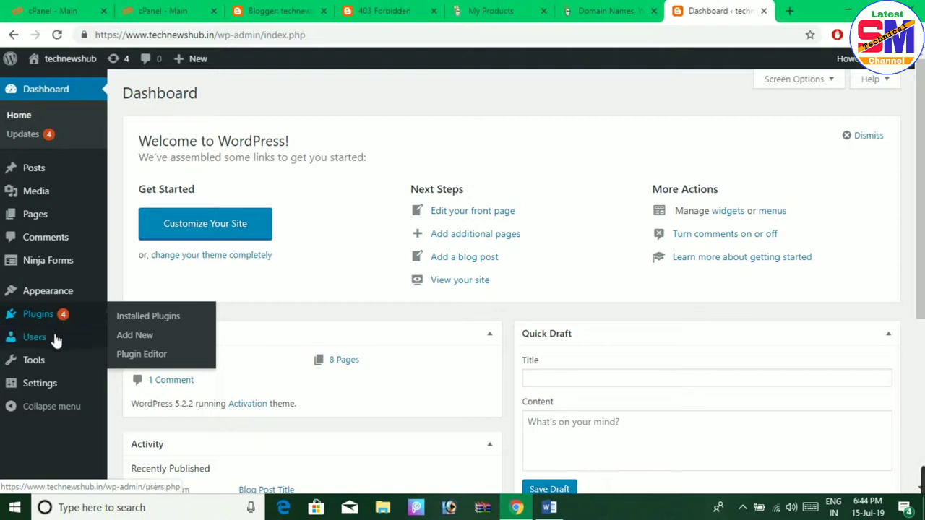
{"action": "mouse_move", "coordinate": [56, 339]}
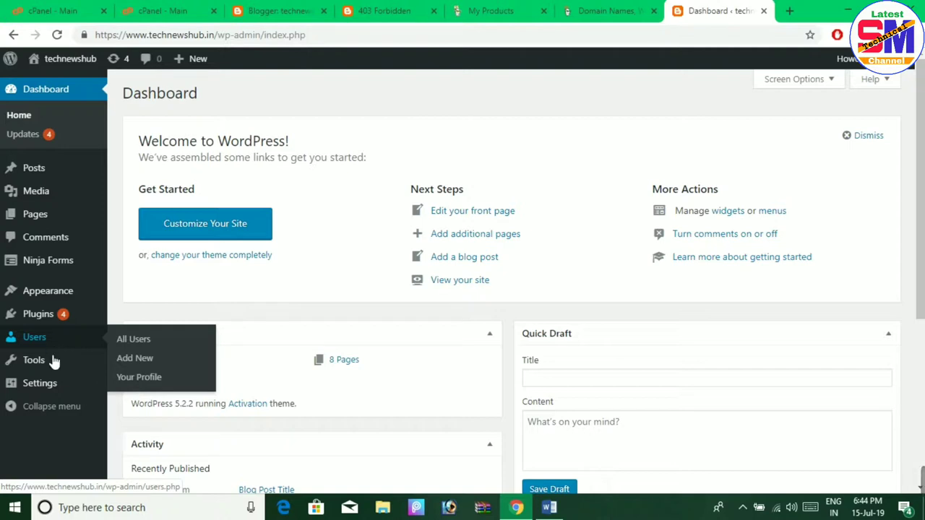
{"action": "mouse_move", "coordinate": [51, 367]}
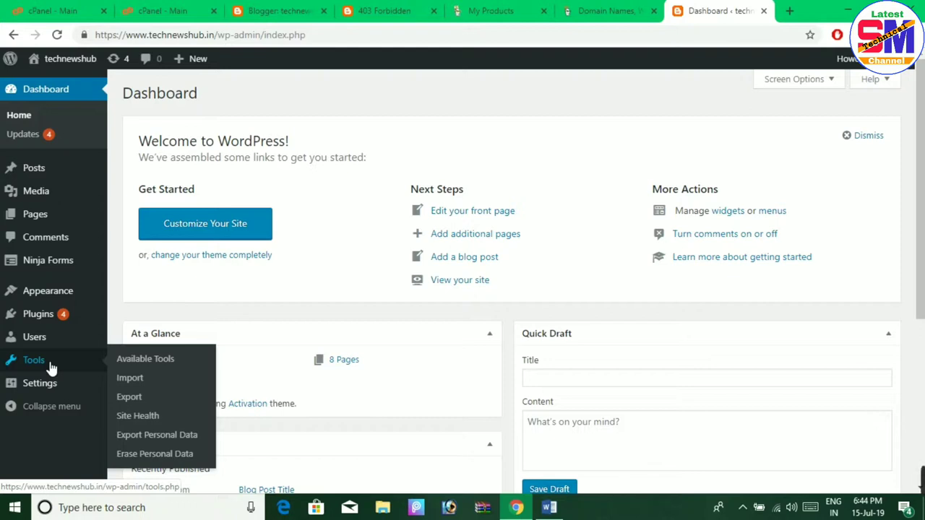
{"action": "mouse_move", "coordinate": [46, 389]}
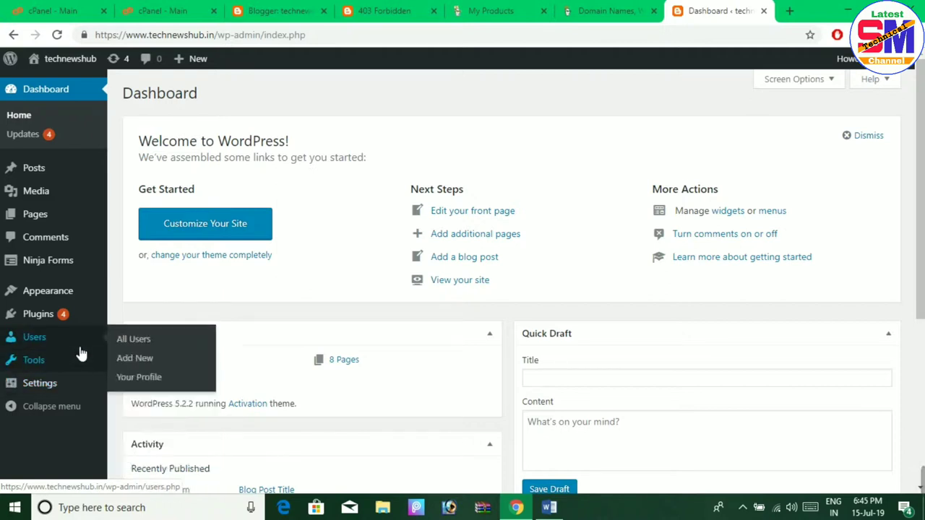
Open the site's Themes page and look through the installed themes
{"action": "mouse_move", "coordinate": [50, 293]}
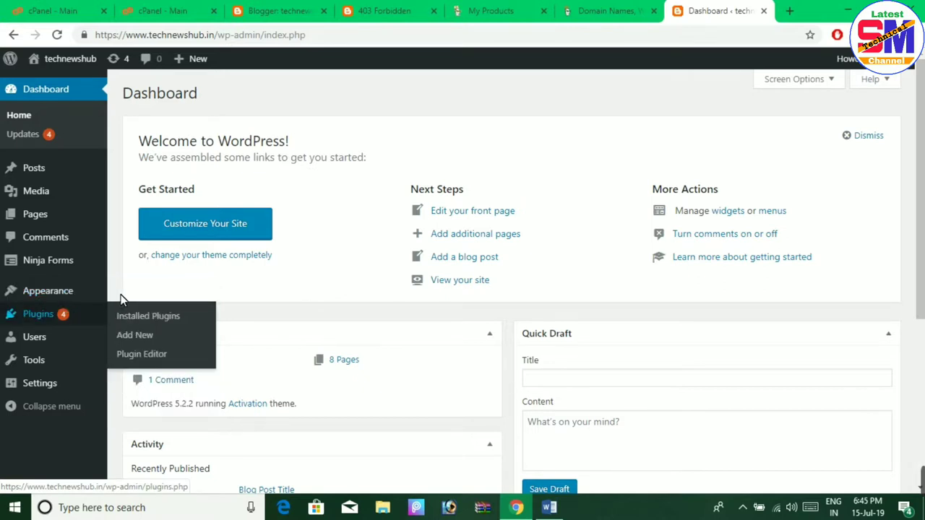
{"action": "mouse_move", "coordinate": [81, 296]}
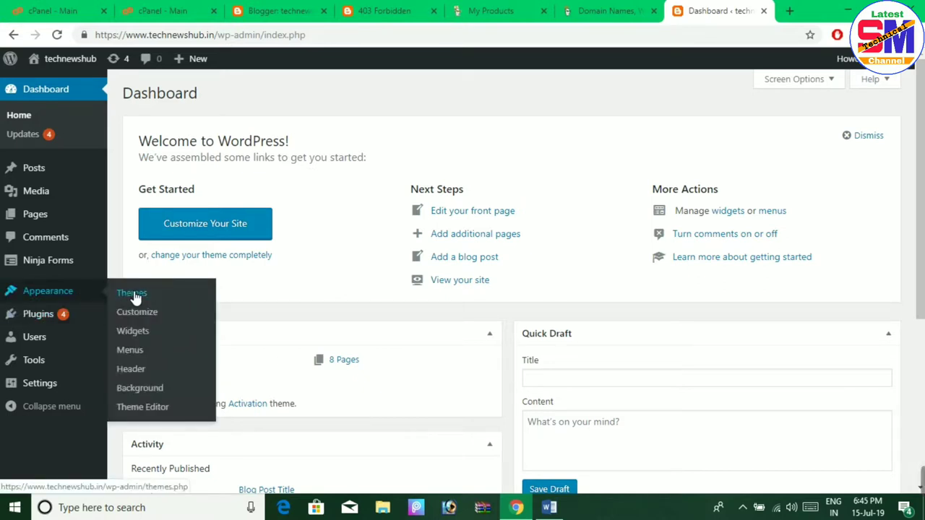
{"action": "left_click", "coordinate": [134, 296]}
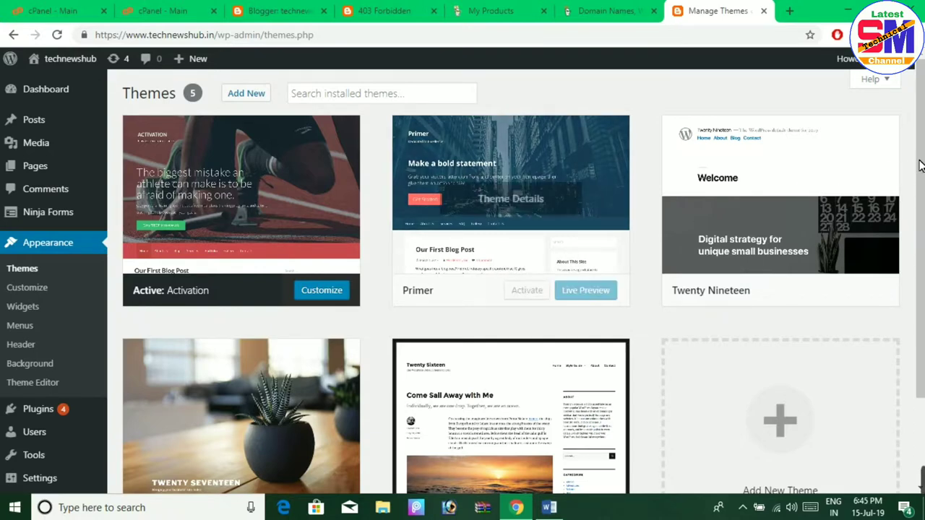
{"action": "left_click_drag", "start_coordinate": [920, 166], "coordinate": [918, 218]}
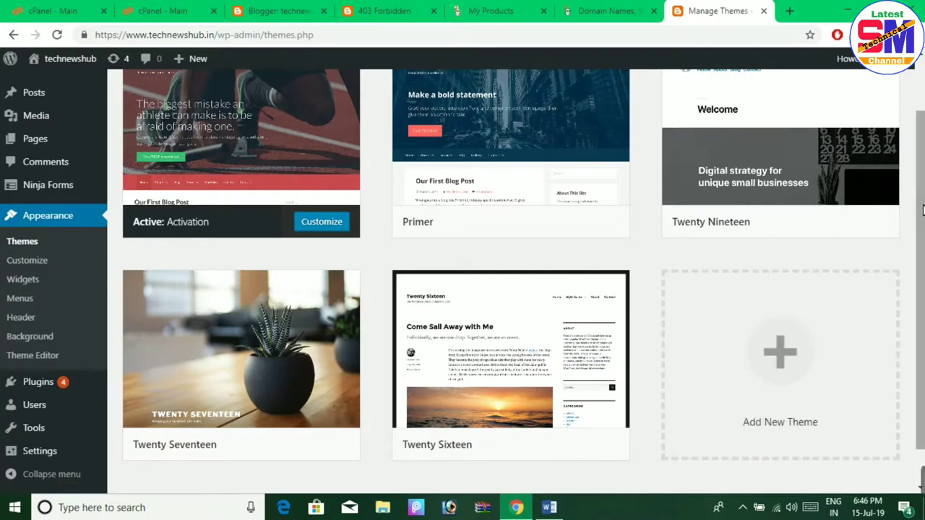
{"action": "left_click_drag", "start_coordinate": [919, 207], "coordinate": [922, 150]}
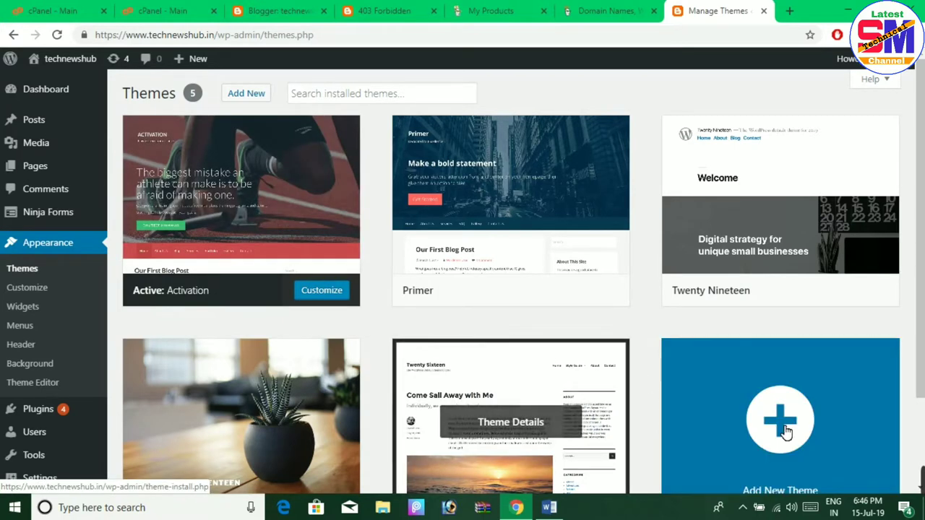
Start adding a new theme and browse the whole list of featured themes
{"action": "left_click", "coordinate": [785, 432]}
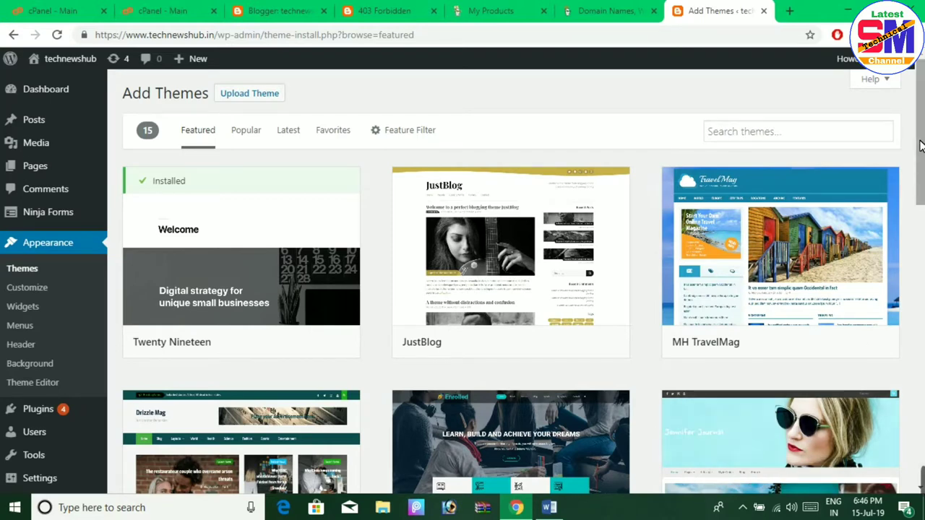
{"action": "left_click_drag", "start_coordinate": [920, 145], "coordinate": [920, 148]}
{"action": "scroll", "coordinate": [923, 203], "scroll_direction": "down", "scroll_amount": 2}
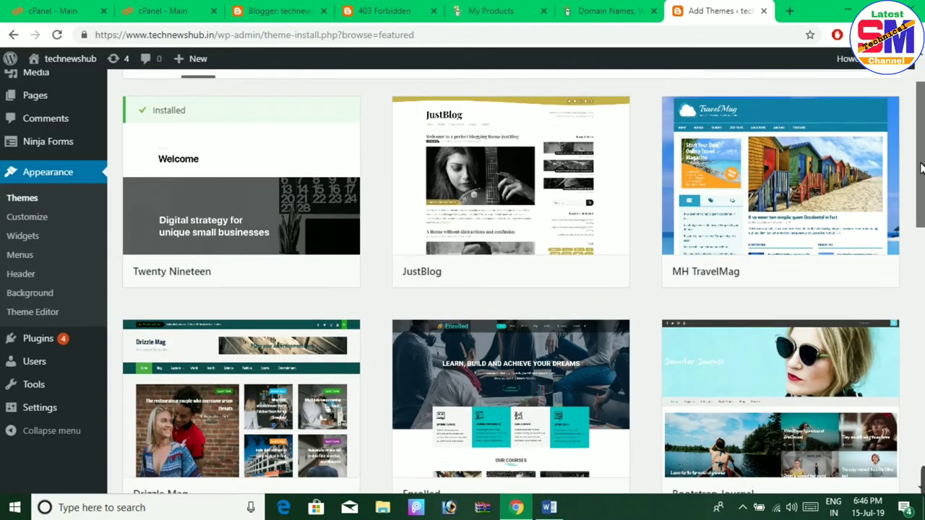
{"action": "scroll", "coordinate": [921, 202], "scroll_direction": "down", "scroll_amount": 1}
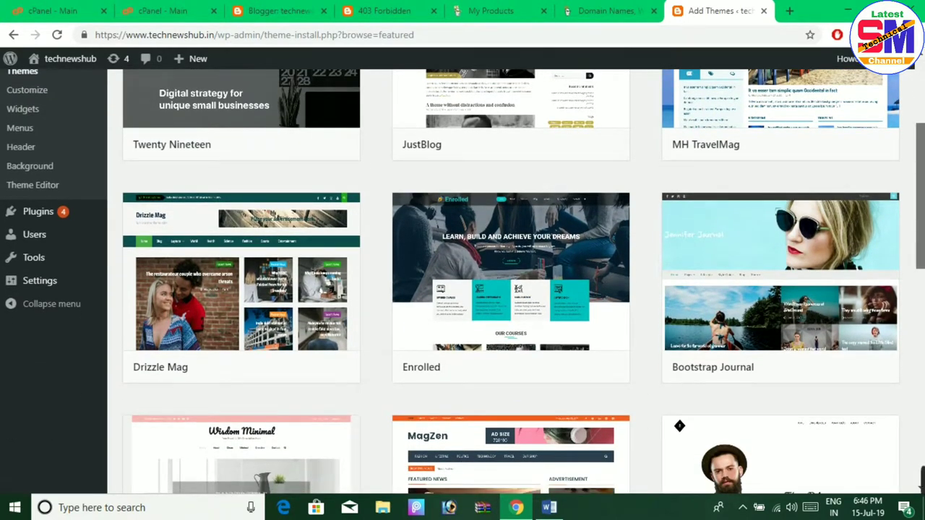
{"action": "scroll", "coordinate": [462, 281], "scroll_direction": "down", "scroll_amount": 4}
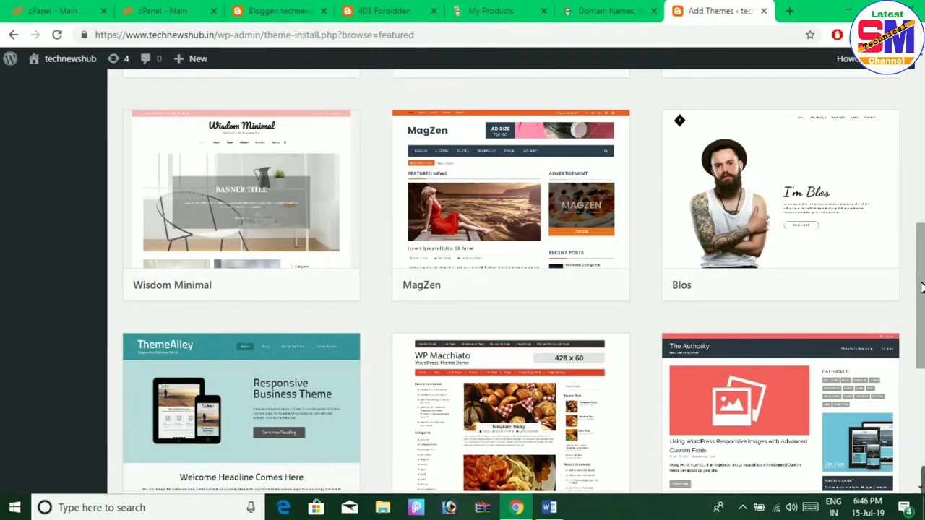
{"action": "left_click_drag", "start_coordinate": [921, 282], "coordinate": [918, 241]}
{"action": "scroll", "coordinate": [918, 241], "scroll_direction": "down", "scroll_amount": 2}
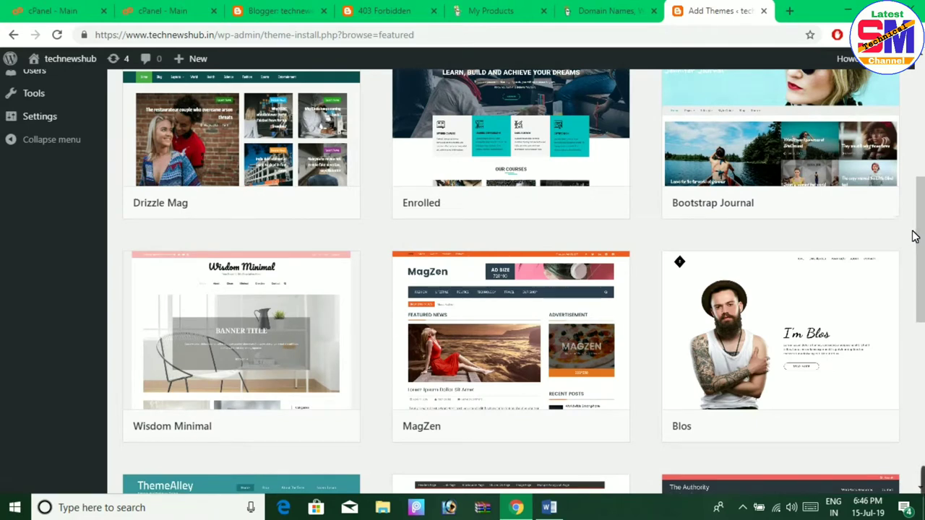
{"action": "left_click_drag", "start_coordinate": [921, 265], "coordinate": [921, 355]}
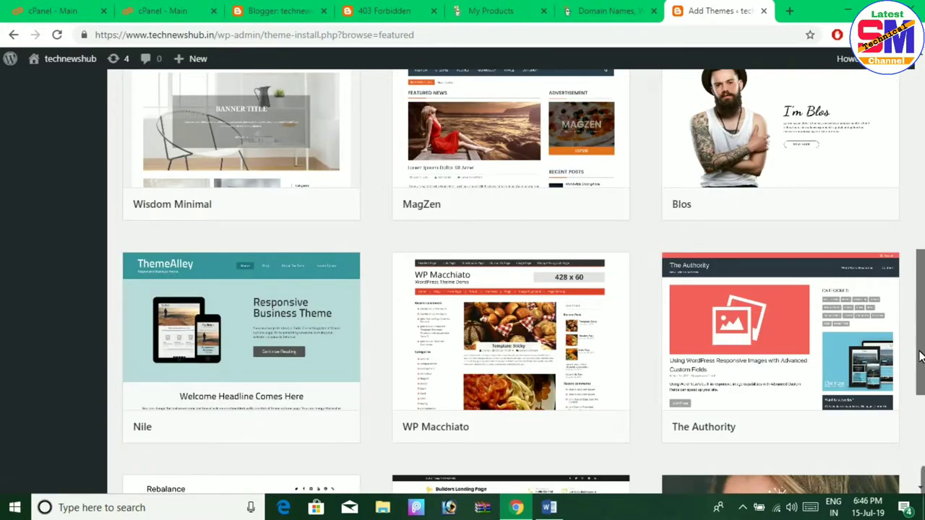
{"action": "scroll", "coordinate": [921, 354], "scroll_direction": "down", "scroll_amount": 3}
{"action": "scroll", "coordinate": [921, 414], "scroll_direction": "down", "scroll_amount": 1}
{"action": "scroll", "coordinate": [921, 413], "scroll_direction": "down", "scroll_amount": 1}
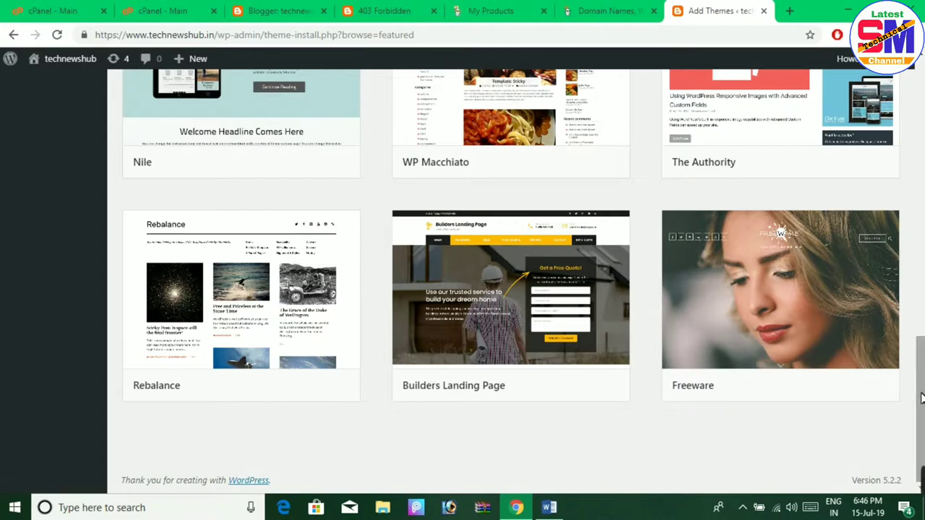
{"action": "scroll", "coordinate": [920, 280], "scroll_direction": "up", "scroll_amount": 1}
{"action": "scroll", "coordinate": [916, 217], "scroll_direction": "up", "scroll_amount": 6}
{"action": "scroll", "coordinate": [912, 181], "scroll_direction": "up", "scroll_amount": 3}
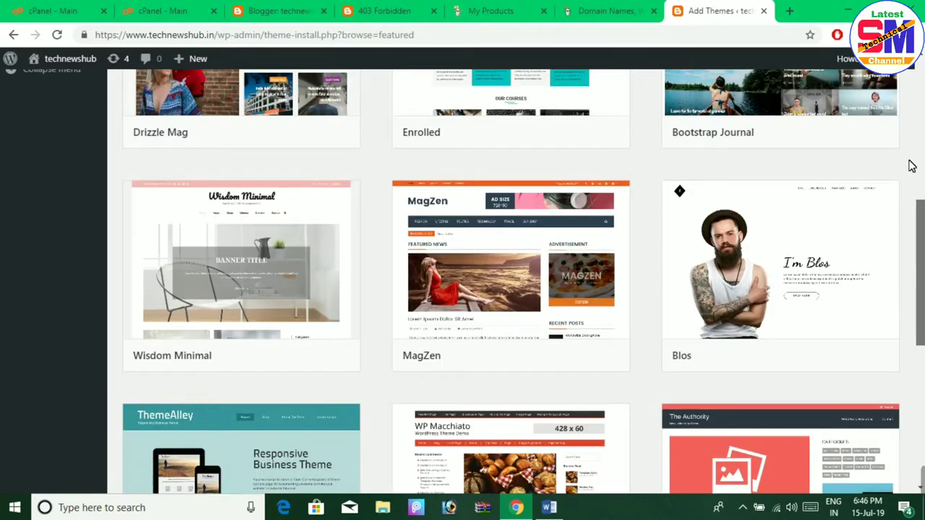
{"action": "scroll", "coordinate": [918, 199], "scroll_direction": "up", "scroll_amount": 1}
{"action": "scroll", "coordinate": [918, 208], "scroll_direction": "up", "scroll_amount": 3}
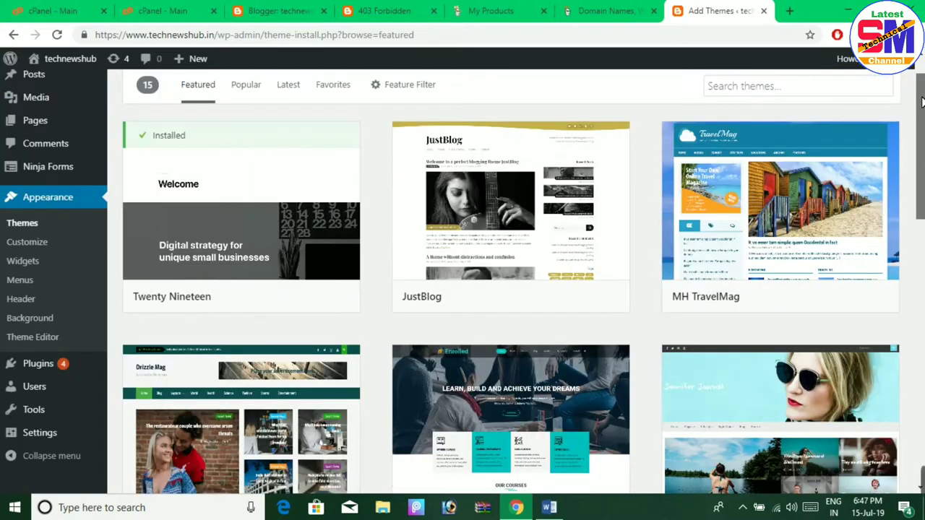
Search the available themes for "news" and browse through the matching themes
{"action": "left_click", "coordinate": [817, 144]}
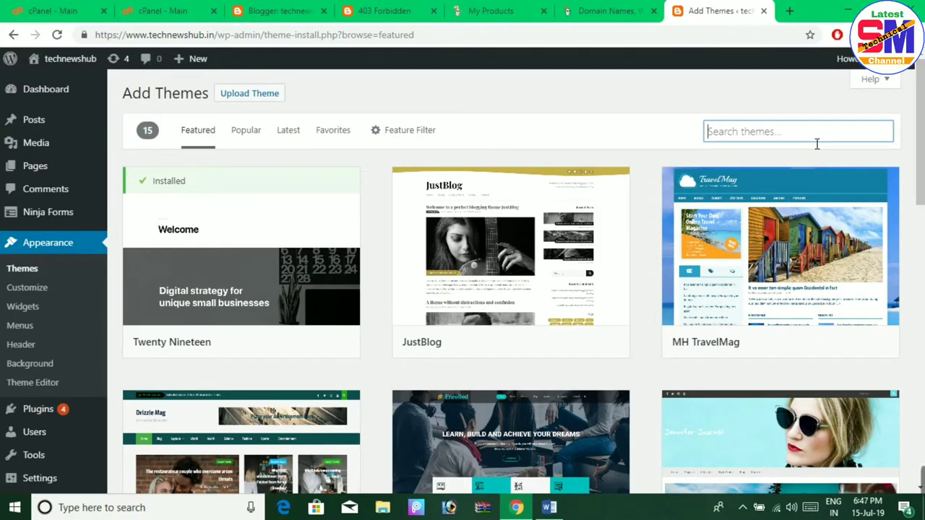
{"action": "type", "text": "news"}
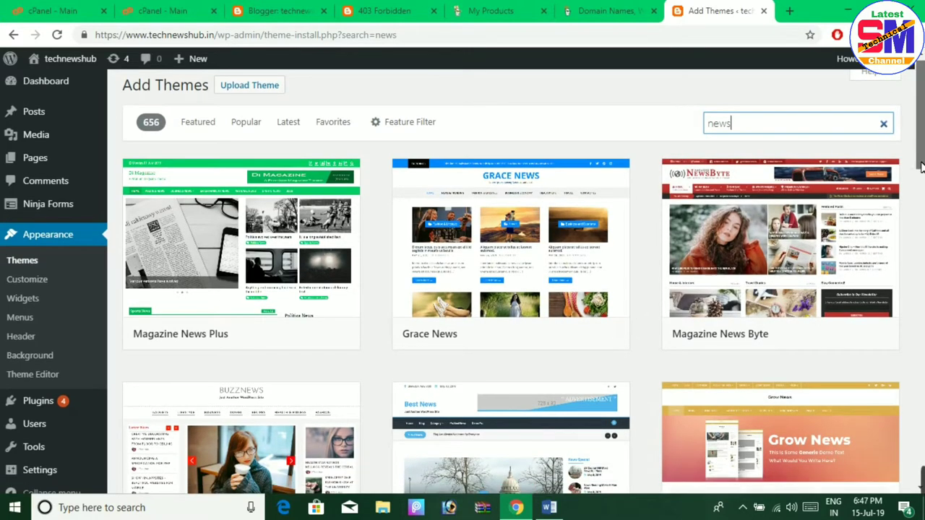
{"action": "left_click_drag", "start_coordinate": [921, 166], "coordinate": [921, 192]}
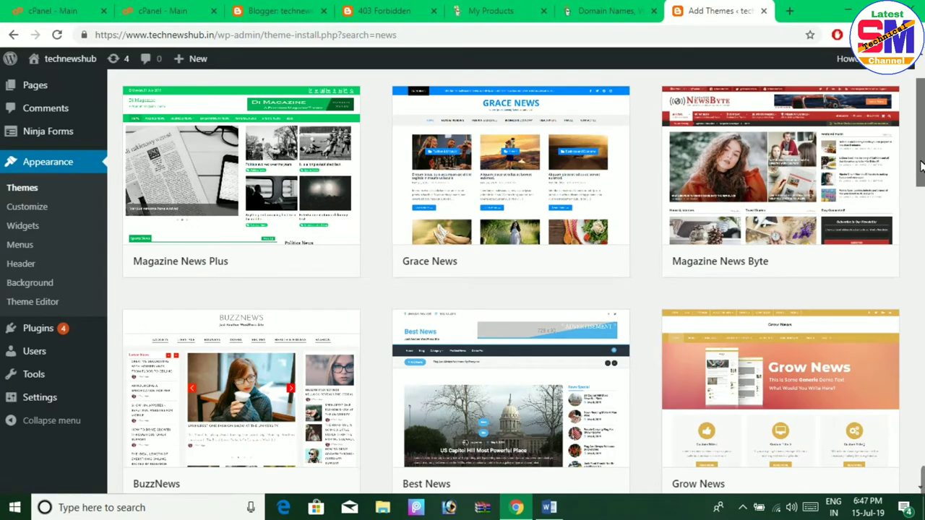
{"action": "scroll", "coordinate": [917, 208], "scroll_direction": "down", "scroll_amount": 10}
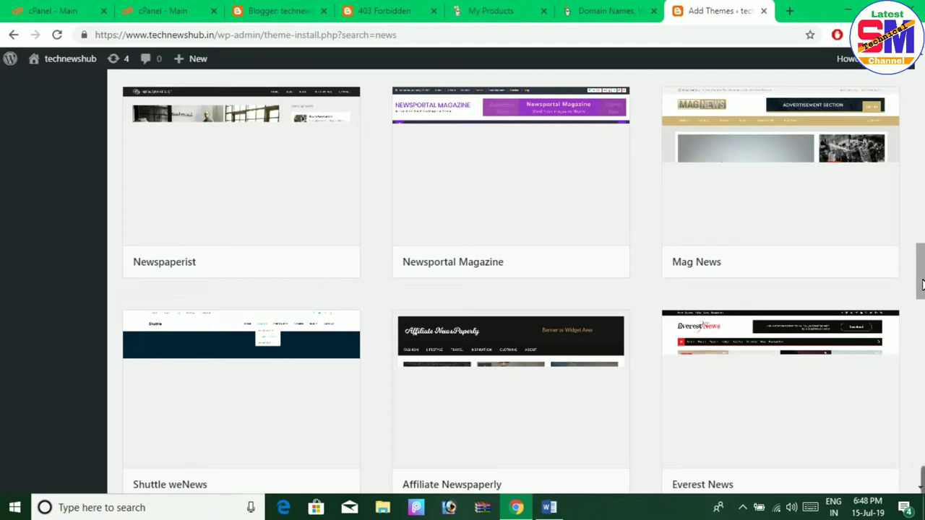
{"action": "left_click_drag", "start_coordinate": [922, 286], "coordinate": [923, 307]}
{"action": "scroll", "coordinate": [924, 307], "scroll_direction": "down", "scroll_amount": 3}
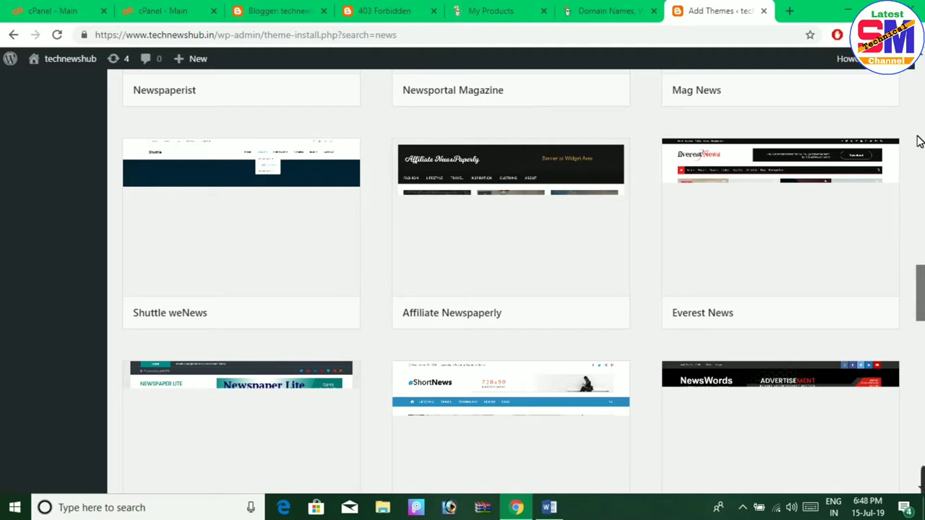
{"action": "scroll", "coordinate": [920, 136], "scroll_direction": "up", "scroll_amount": 1}
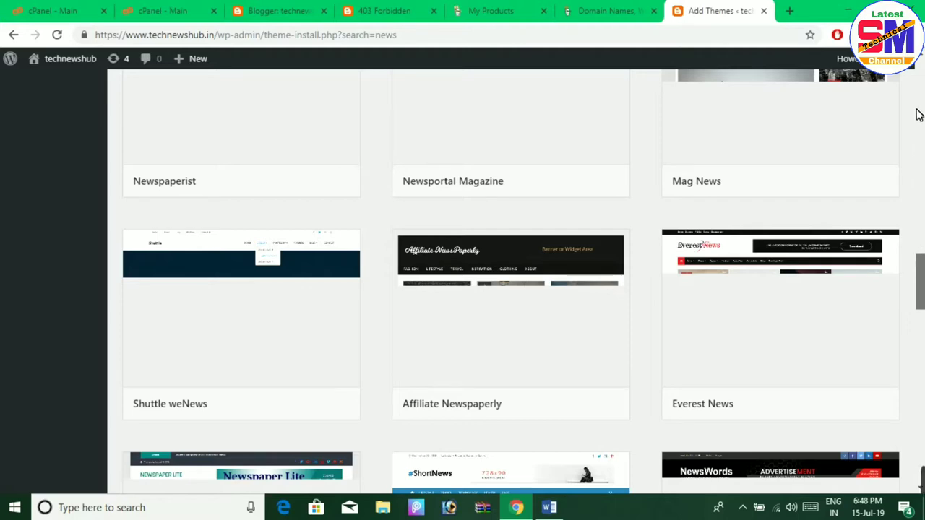
{"action": "scroll", "coordinate": [917, 114], "scroll_direction": "up", "scroll_amount": 5}
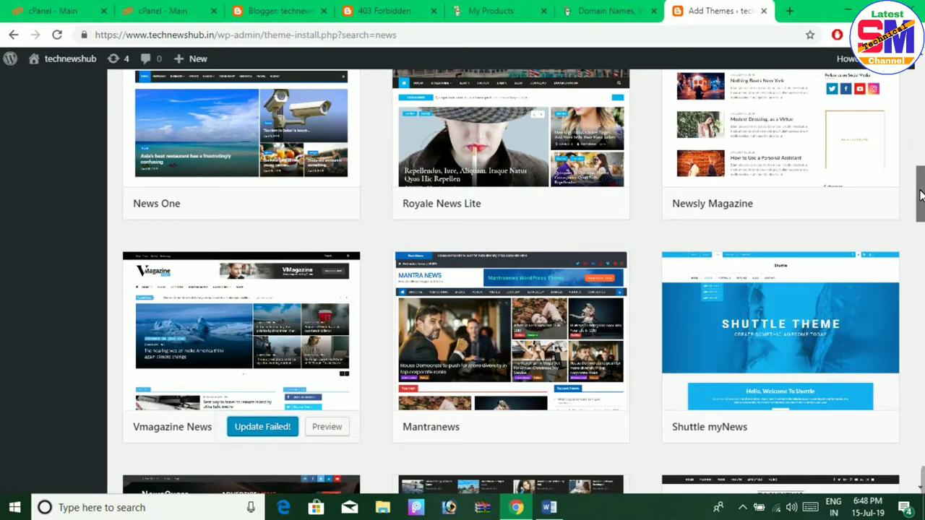
{"action": "scroll", "coordinate": [917, 70], "scroll_direction": "up", "scroll_amount": 1}
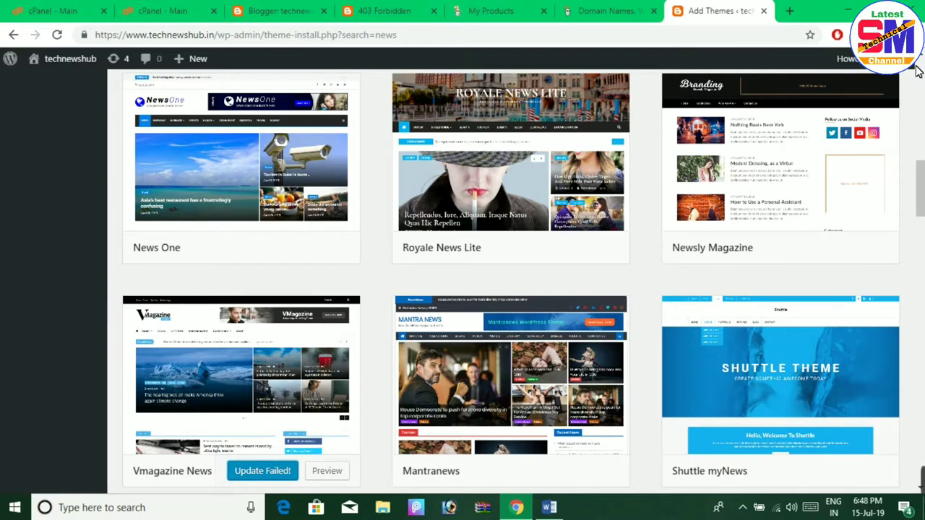
{"action": "scroll", "coordinate": [920, 176], "scroll_direction": "up", "scroll_amount": 2}
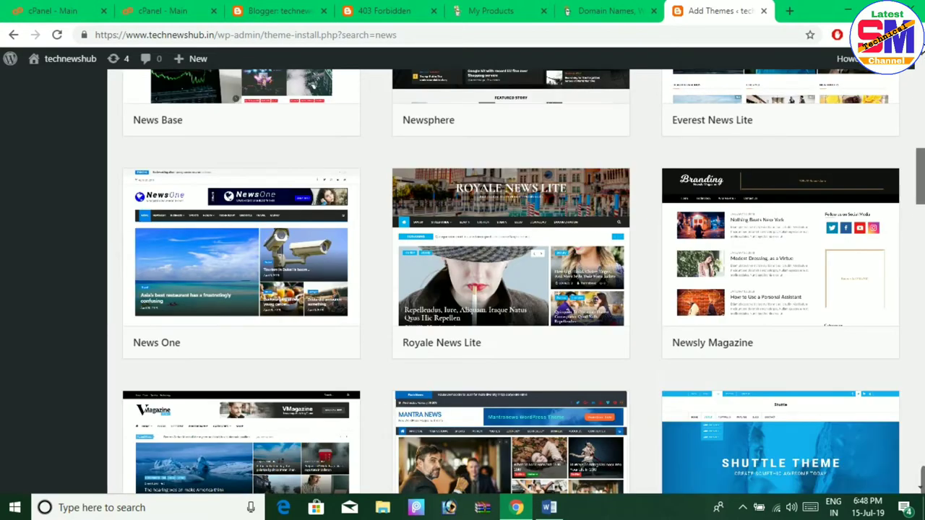
{"action": "scroll", "coordinate": [917, 94], "scroll_direction": "up", "scroll_amount": 10}
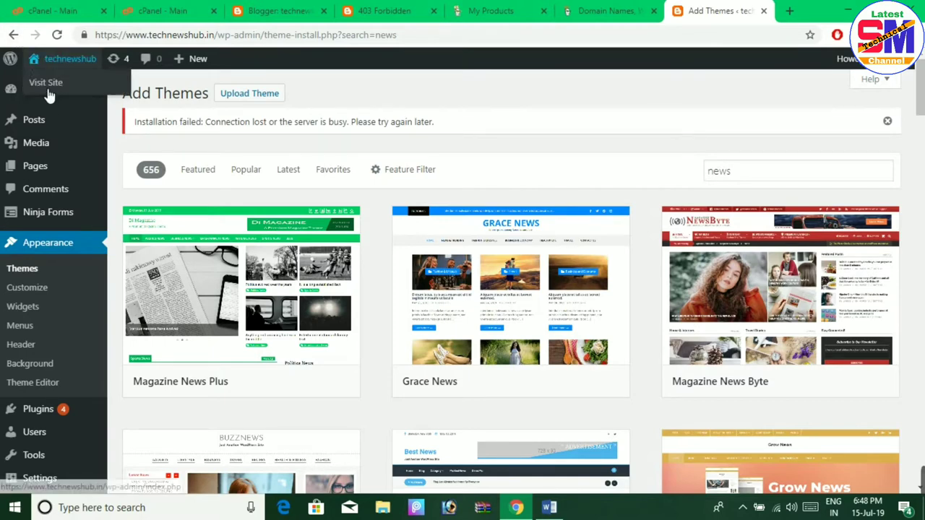
Return to the installed themes, open the active Activation theme in the customizer and go to its Menus settings
{"action": "left_click", "coordinate": [23, 269]}
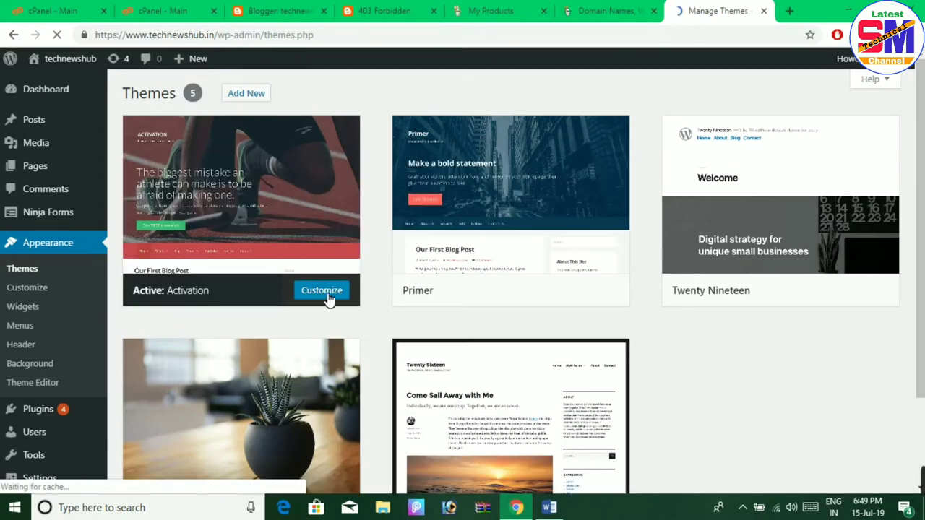
{"action": "left_click", "coordinate": [329, 298]}
{"action": "left_click", "coordinate": [329, 298]}
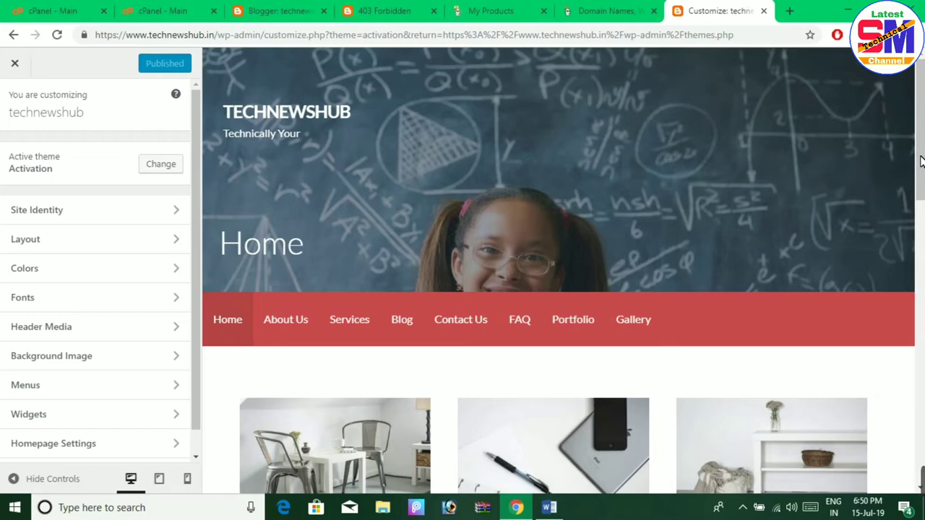
{"action": "mouse_move", "coordinate": [918, 157]}
{"action": "left_mouse_down"}
{"action": "mouse_move", "coordinate": [919, 180]}
{"action": "mouse_move", "coordinate": [921, 144]}
{"action": "left_mouse_up"}
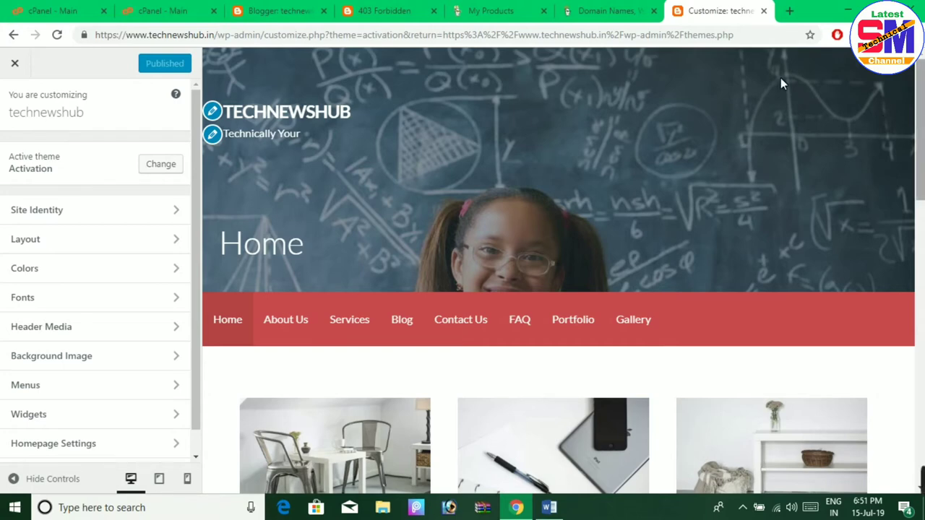
{"action": "left_click", "coordinate": [137, 393]}
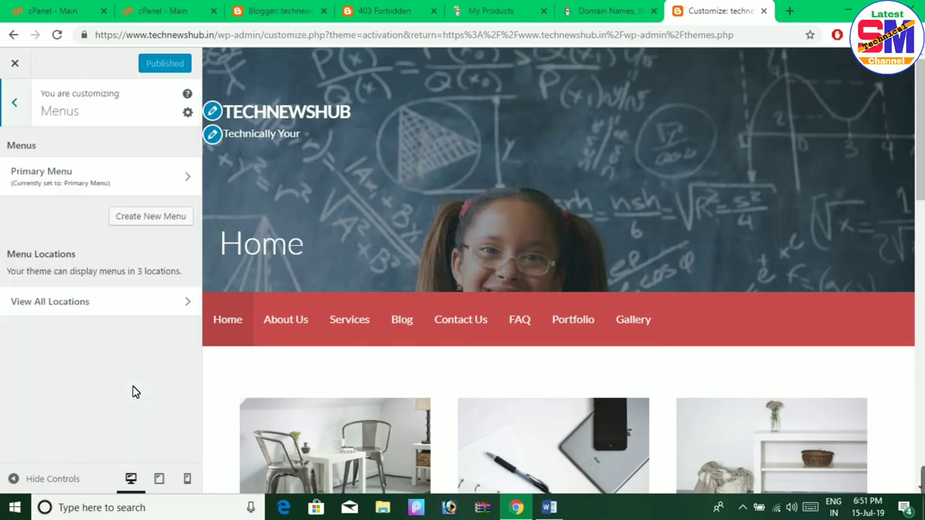